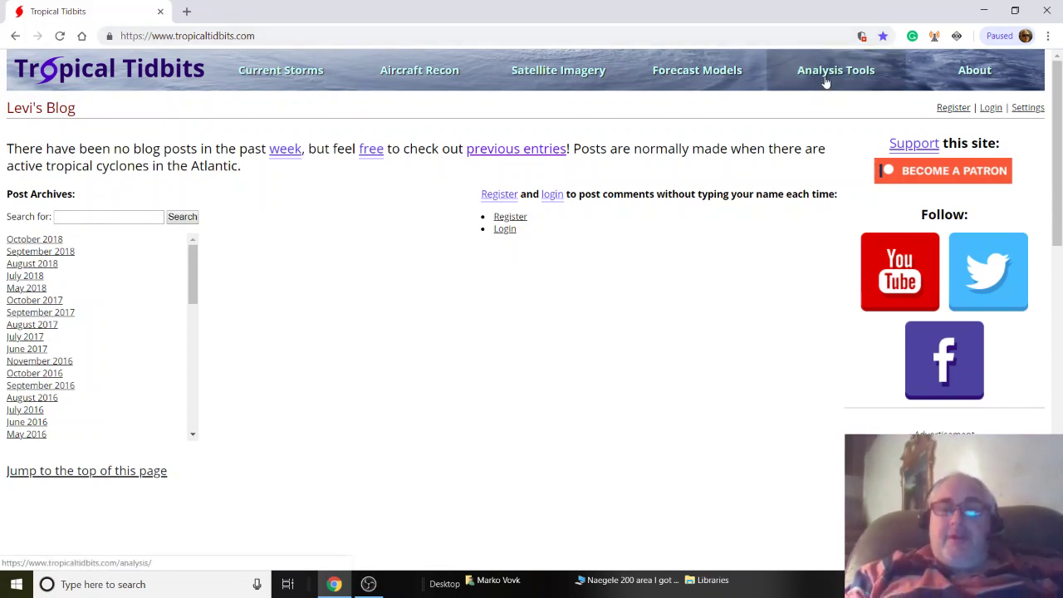
Step: Go to the Forecast Models section from Levi's Blog home page
{"action": "left_click", "coordinate": [707, 75]}
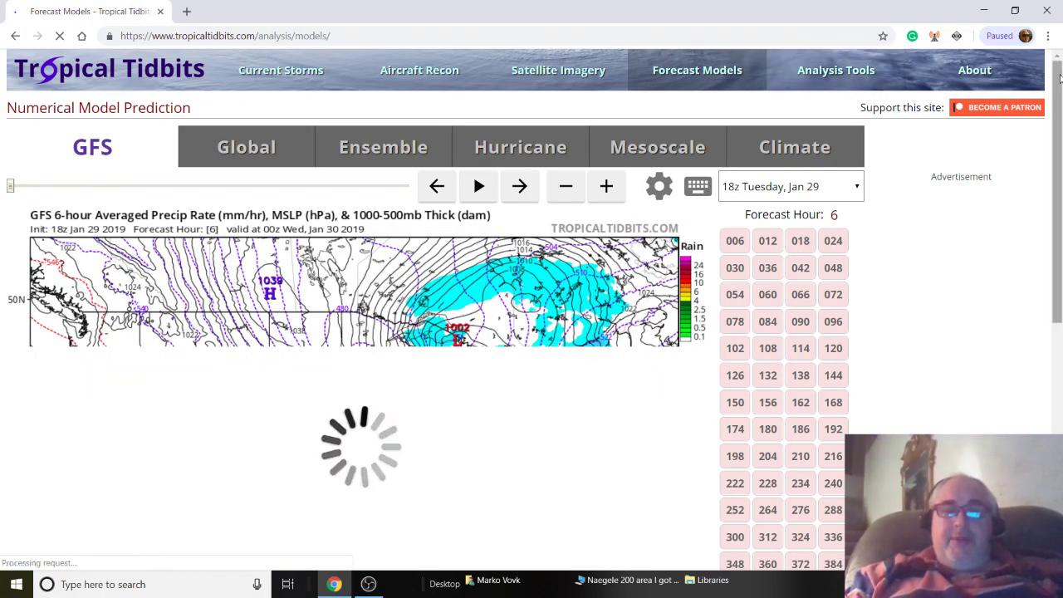
Step: Scroll down to view the GFS 6-hour averaged precipitation rate map at hour 6 and its forecast-hour grid
{"action": "left_click_drag", "start_coordinate": [1060, 78], "coordinate": [1060, 100]}
{"action": "scroll", "coordinate": [1060, 101], "scroll_direction": "down", "scroll_amount": 1}
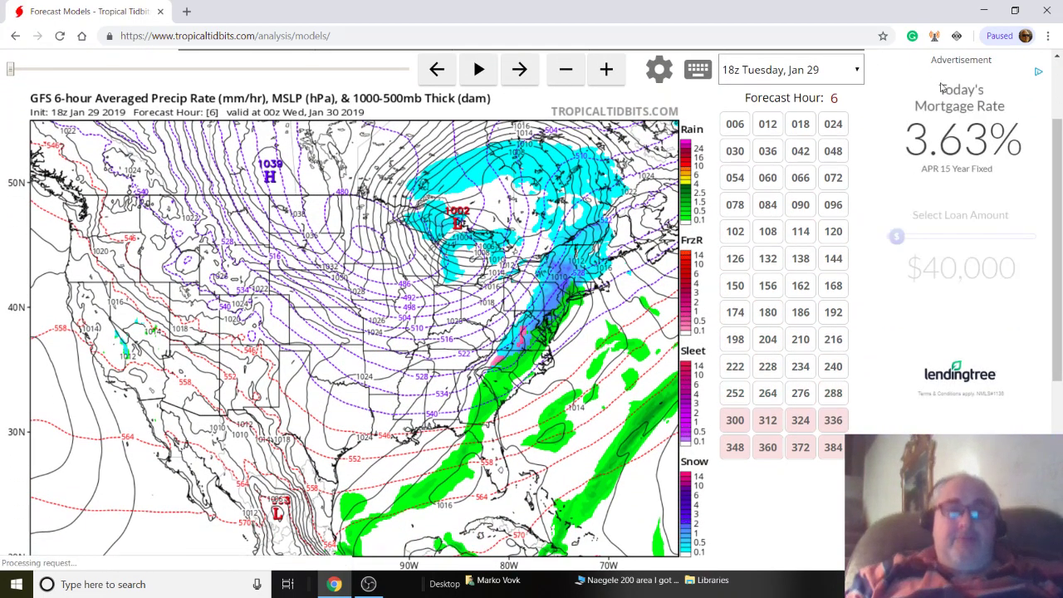
{"action": "mouse_move", "coordinate": [1057, 196]}
{"action": "left_mouse_down"}
{"action": "mouse_move", "coordinate": [1057, 160]}
{"action": "mouse_move", "coordinate": [1056, 183]}
{"action": "left_mouse_up"}
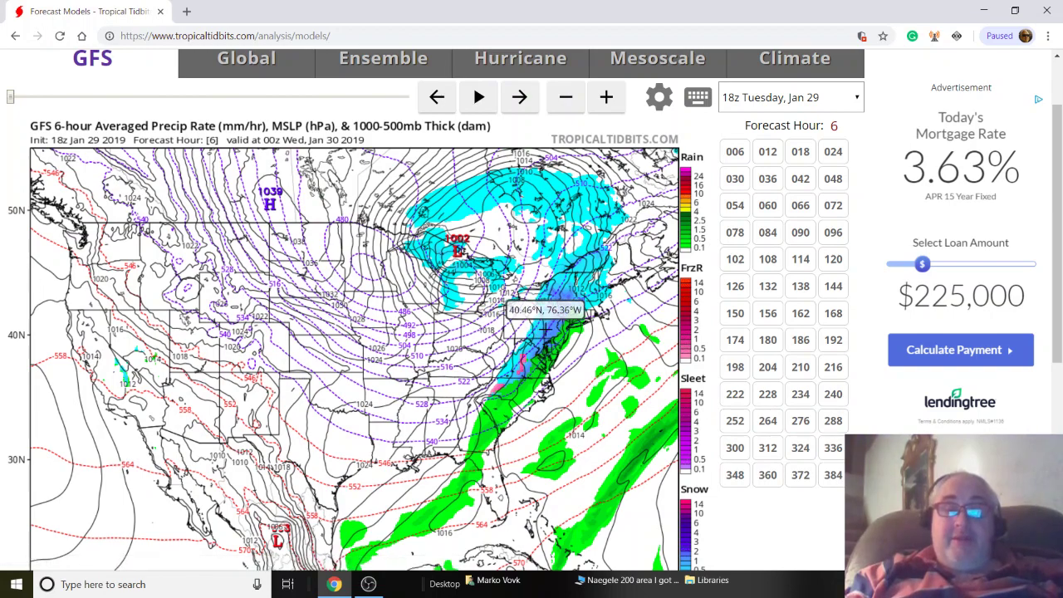
{"action": "left_click", "coordinate": [546, 331]}
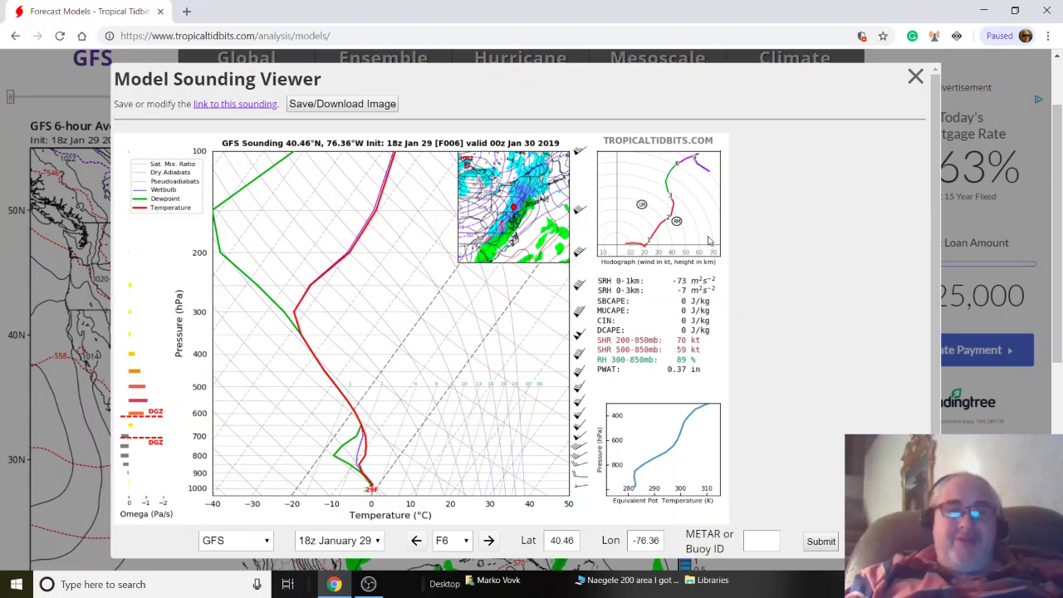
{"action": "left_click", "coordinate": [915, 76]}
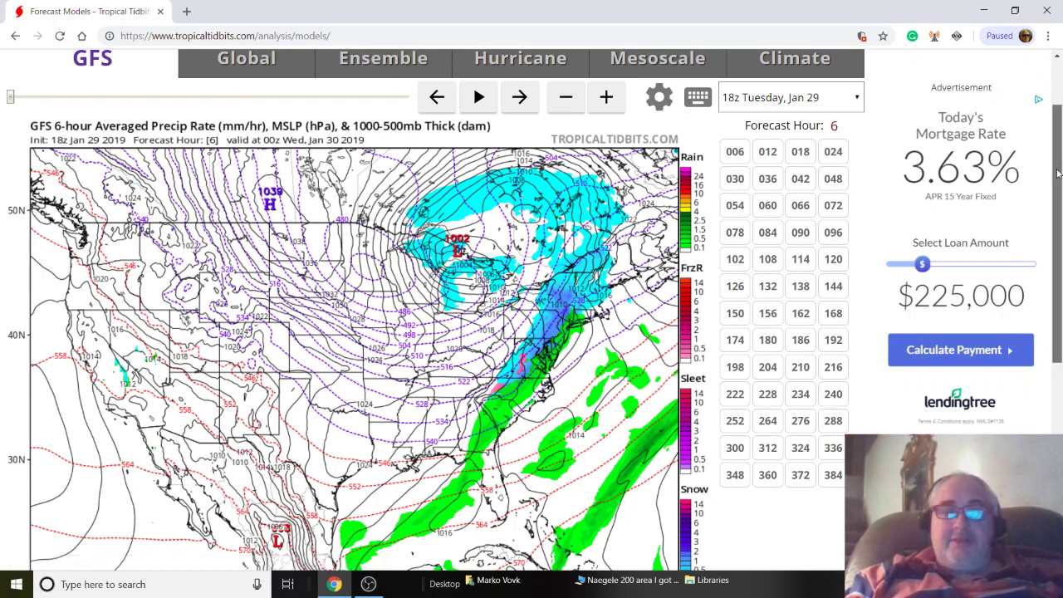
Step: Step the GFS precipitation map forward from hour 6 through hours 12–48
{"action": "left_click_drag", "start_coordinate": [1053, 172], "coordinate": [1059, 182]}
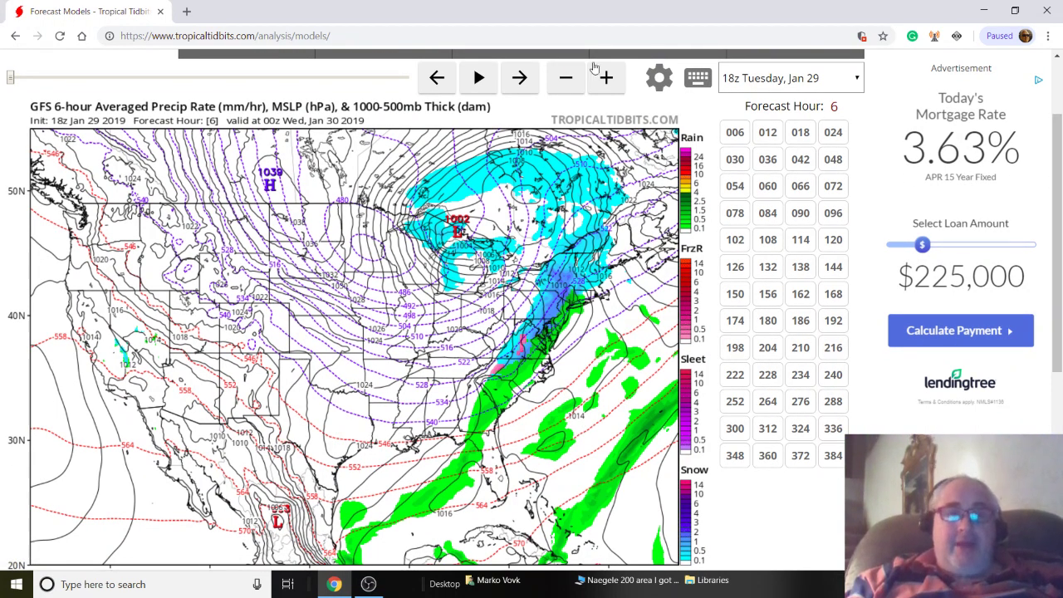
{"action": "left_click", "coordinate": [519, 79]}
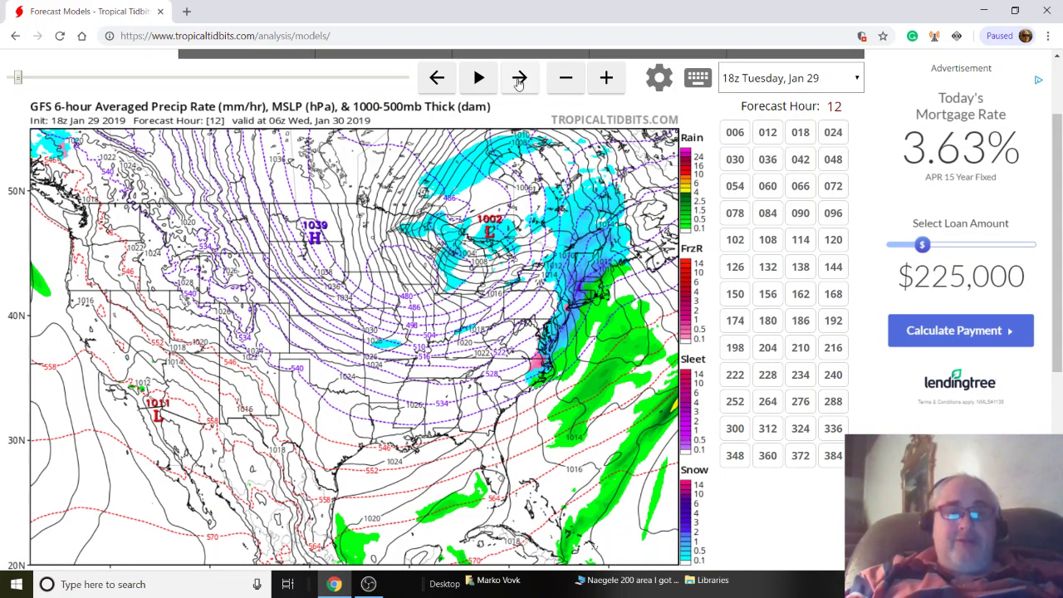
{"action": "left_click", "coordinate": [519, 79]}
{"action": "left_click", "coordinate": [519, 79]}
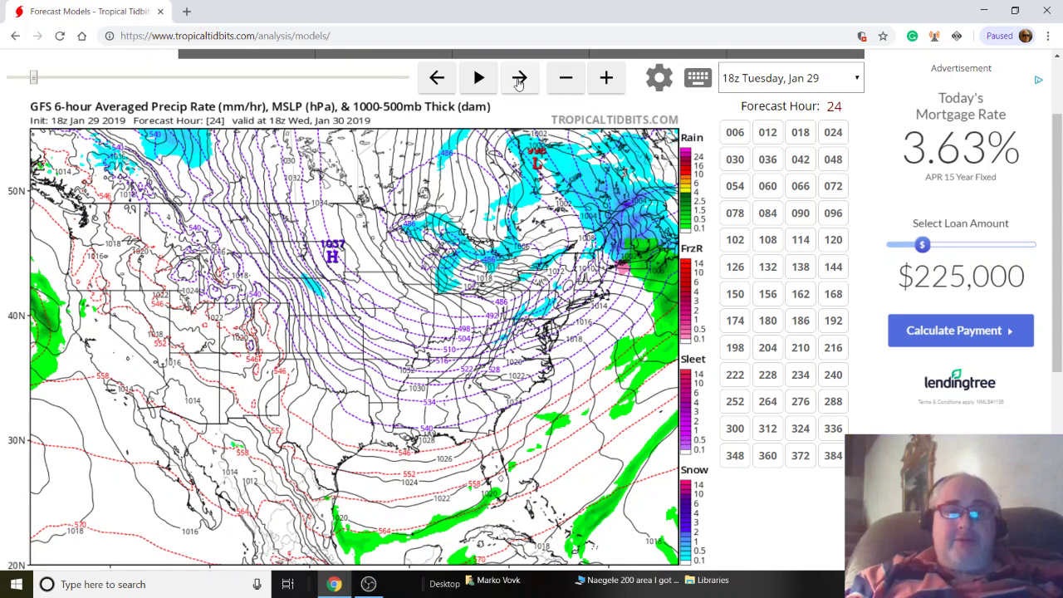
{"action": "left_click", "coordinate": [519, 79]}
{"action": "left_click", "coordinate": [519, 78]}
{"action": "left_click", "coordinate": [519, 79]}
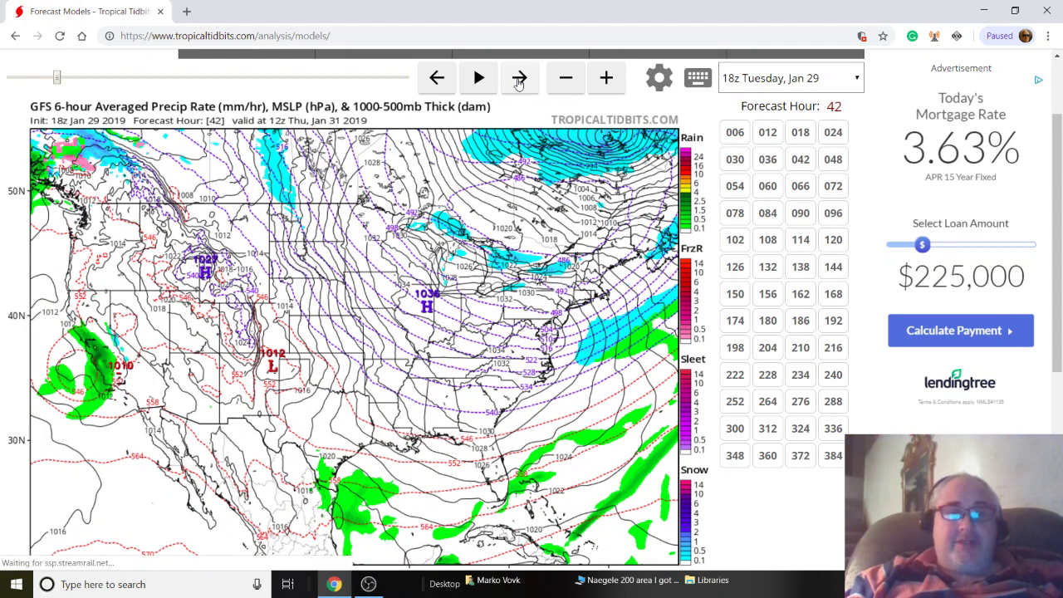
{"action": "left_click", "coordinate": [519, 79]}
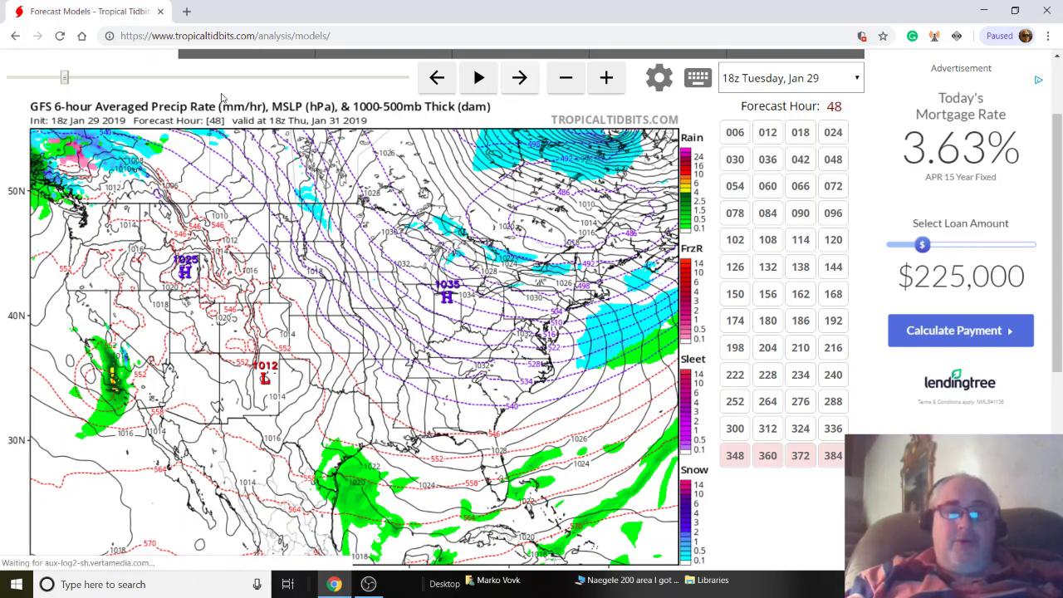
Step: Scrub the time slider, settle on hour 120, then jump to forecast hour 150
{"action": "left_click_drag", "start_coordinate": [121, 90], "coordinate": [406, 76]}
{"action": "left_click_drag", "start_coordinate": [337, 77], "coordinate": [158, 78]}
{"action": "key", "text": "Left"}
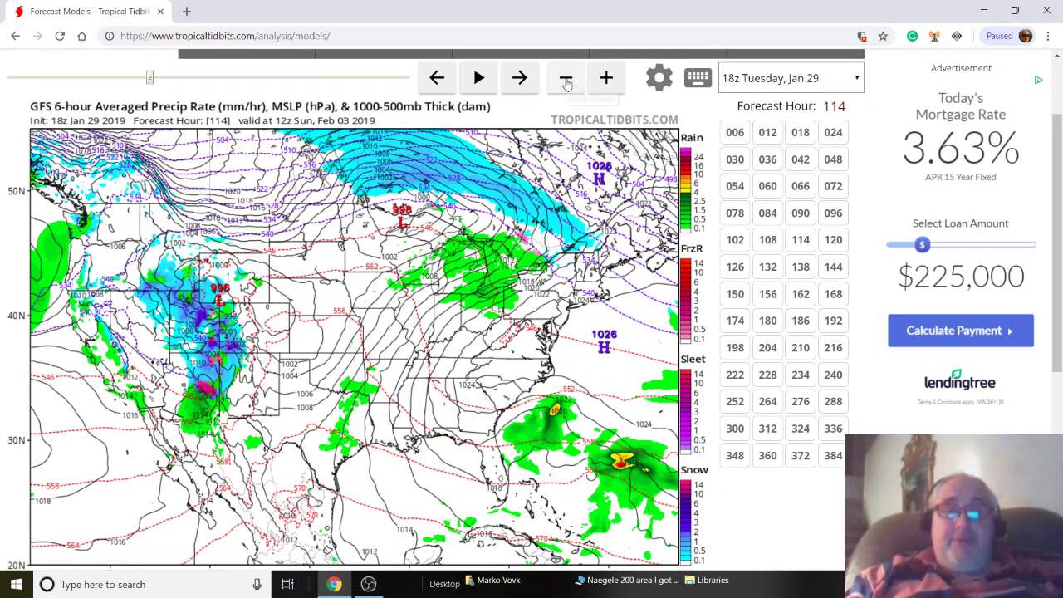
{"action": "left_click", "coordinate": [519, 78]}
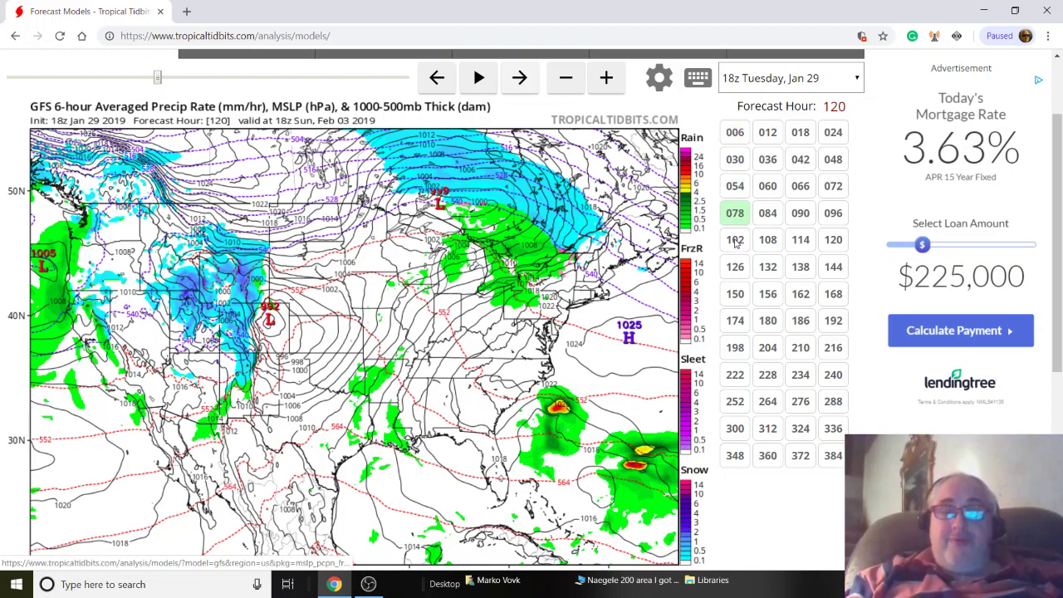
{"action": "left_click", "coordinate": [734, 294]}
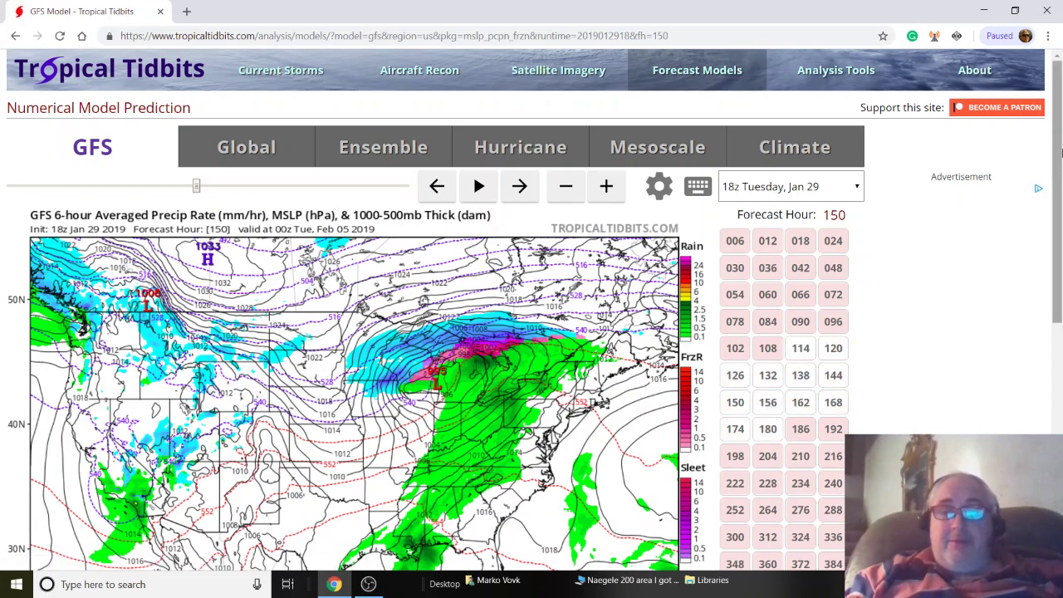
Step: Scroll below the hour-150 precipitation map to reveal the Precip/Moisture, Dynamics and Thermodynamics tabs
{"action": "left_click_drag", "start_coordinate": [1061, 158], "coordinate": [1058, 163]}
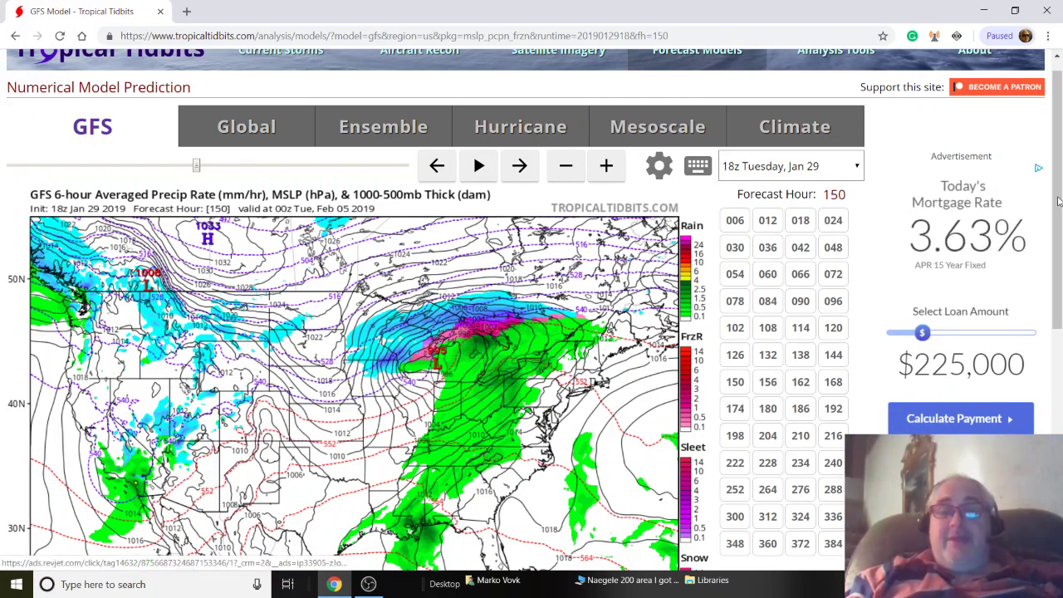
{"action": "left_click_drag", "start_coordinate": [1060, 139], "coordinate": [1060, 204]}
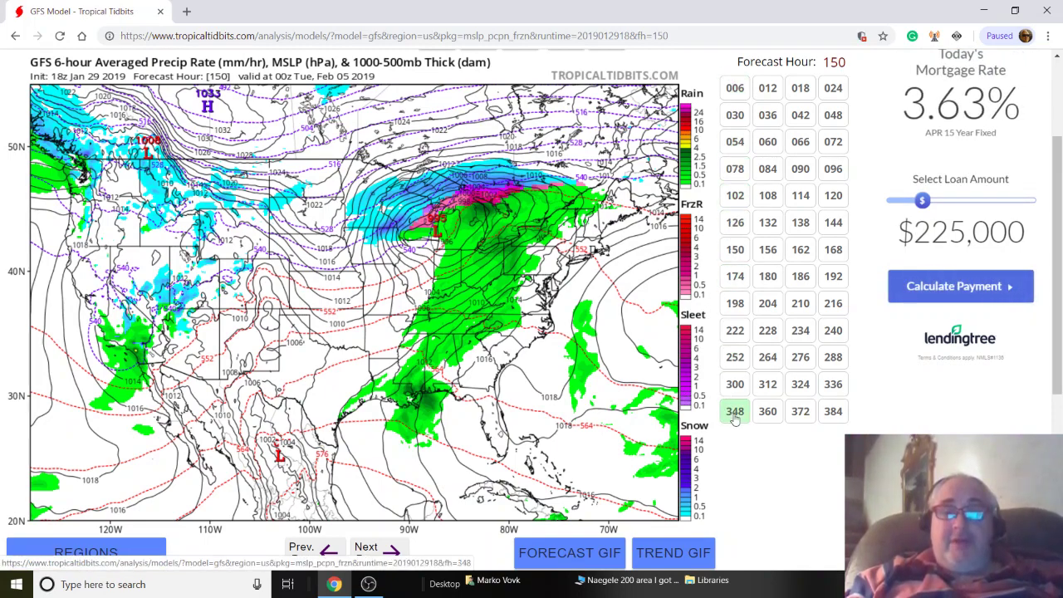
{"action": "scroll", "coordinate": [895, 401], "scroll_direction": "down", "scroll_amount": 1}
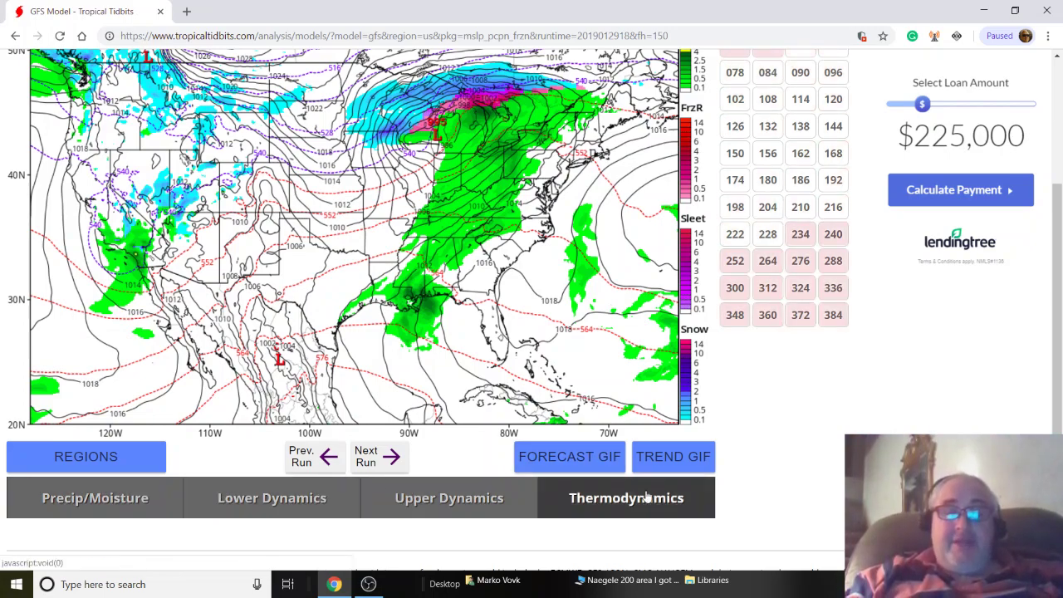
Step: Switch to the Thermodynamics shaded 2m Temperature map and show analysis hour 000
{"action": "left_click", "coordinate": [619, 501]}
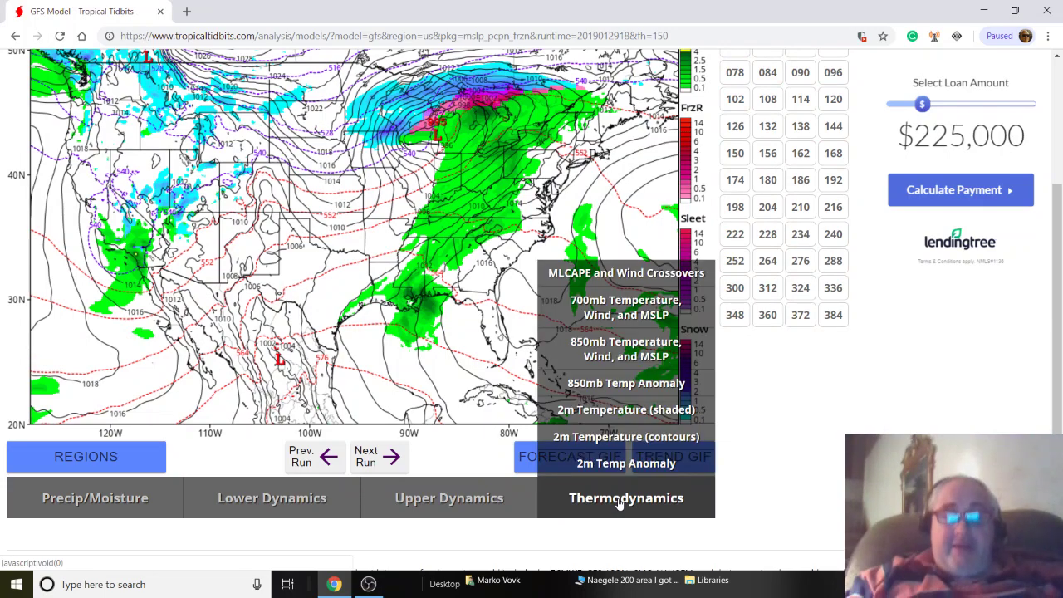
{"action": "left_click", "coordinate": [607, 416]}
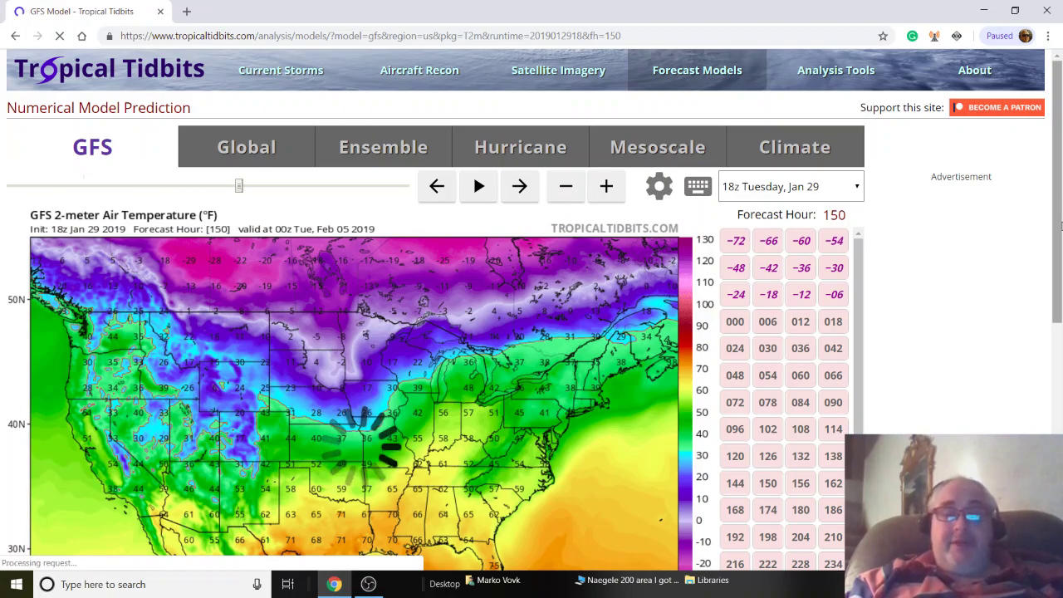
{"action": "scroll", "coordinate": [1049, 133], "scroll_direction": "down", "scroll_amount": 2}
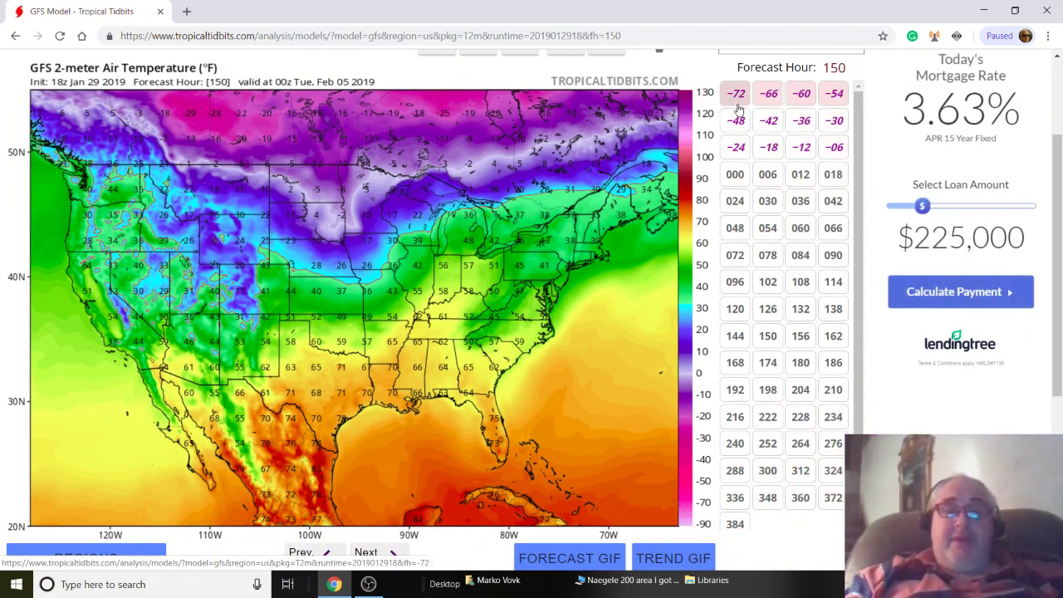
{"action": "left_click", "coordinate": [733, 177]}
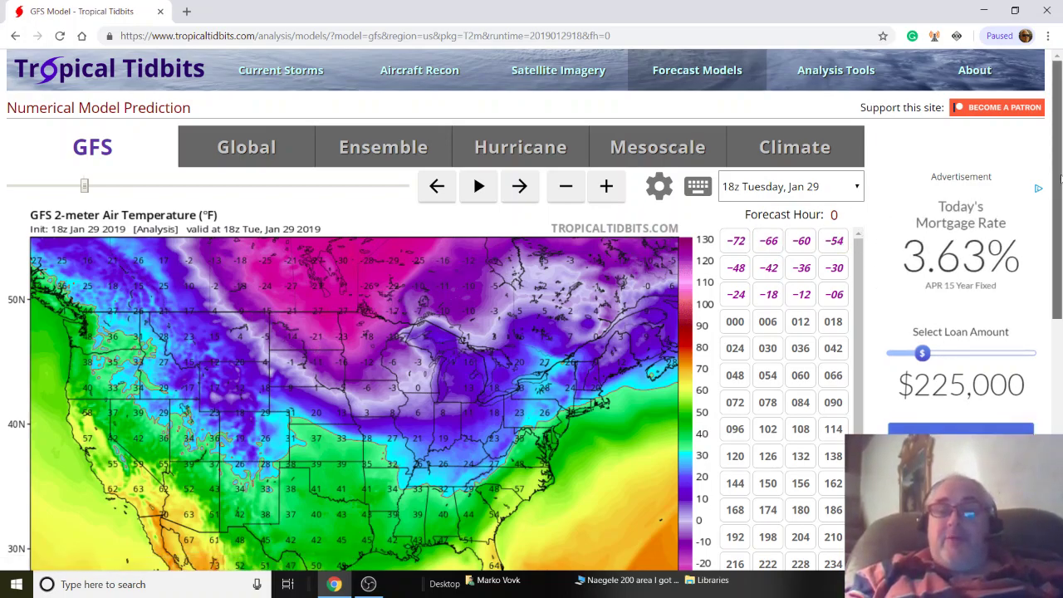
Step: Show the 2m temperature map at hour 072, then hour 024, valid 18z Wed Jan 30
{"action": "scroll", "coordinate": [1061, 223], "scroll_direction": "down", "scroll_amount": 1}
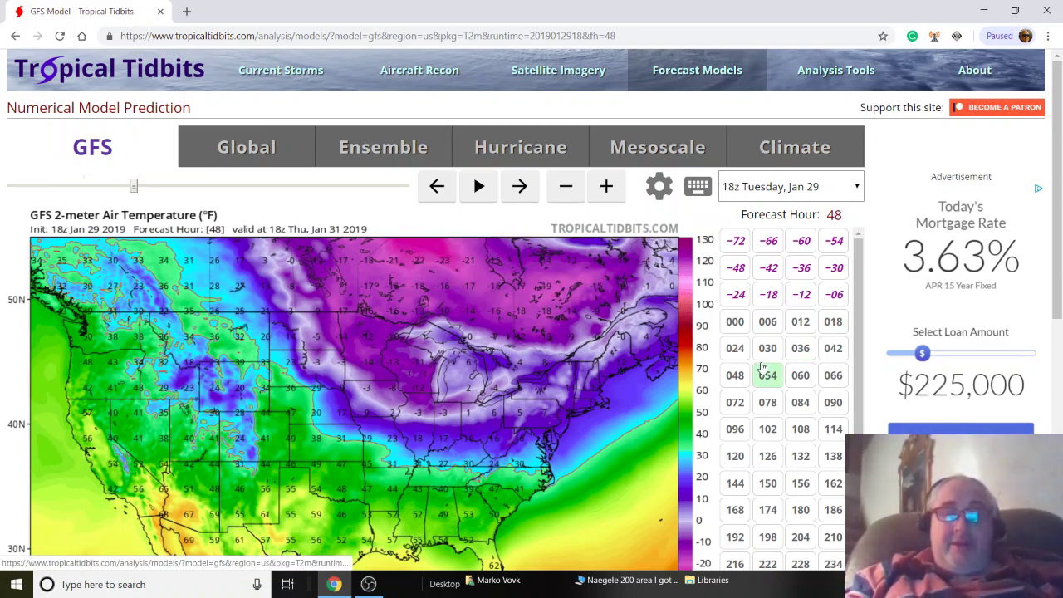
{"action": "left_click", "coordinate": [736, 404]}
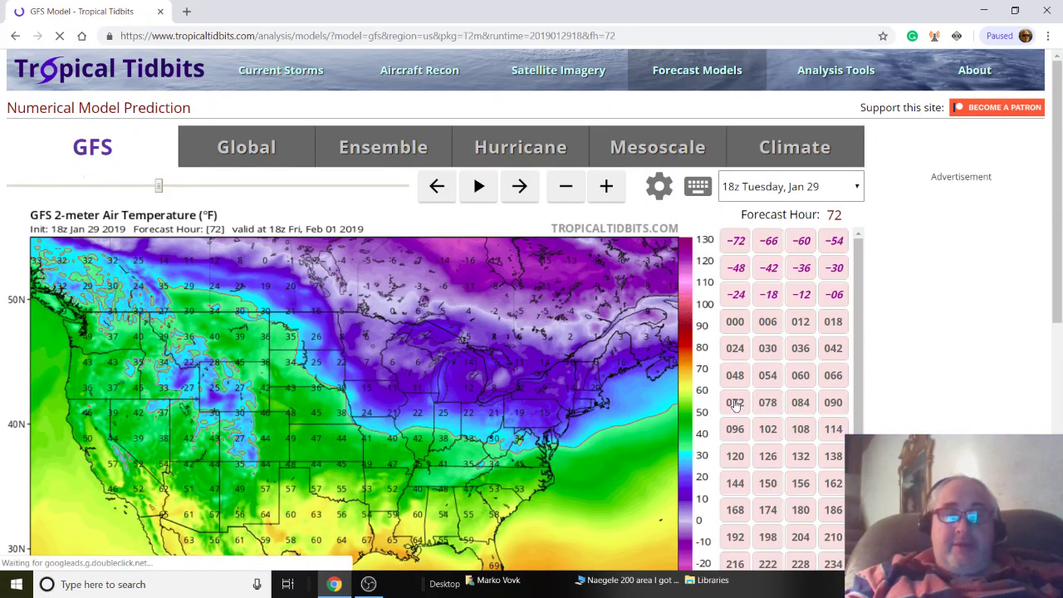
{"action": "left_click", "coordinate": [736, 350]}
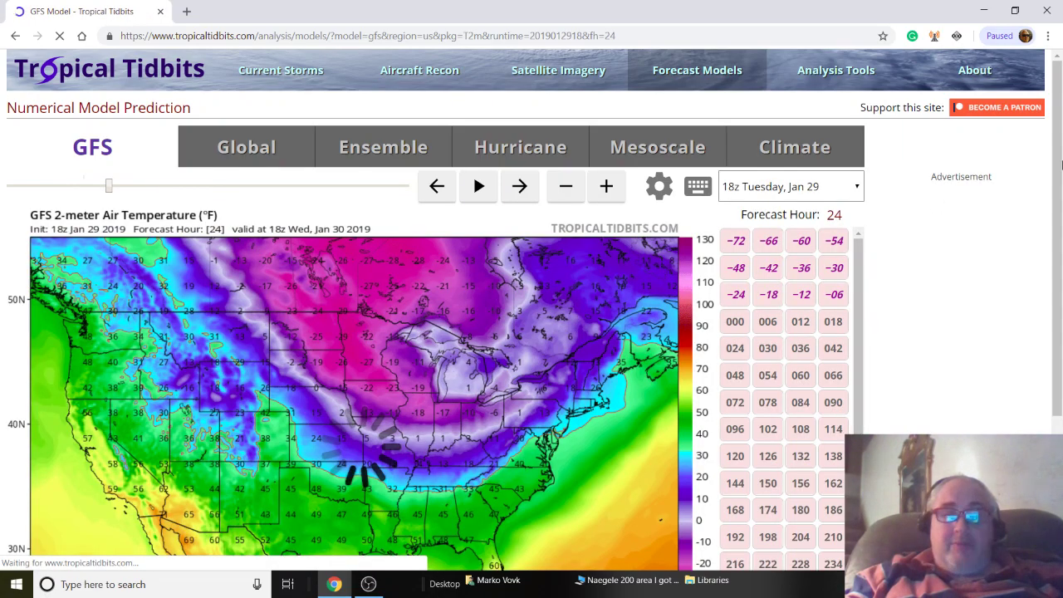
{"action": "scroll", "coordinate": [1055, 181], "scroll_direction": "down", "scroll_amount": 2}
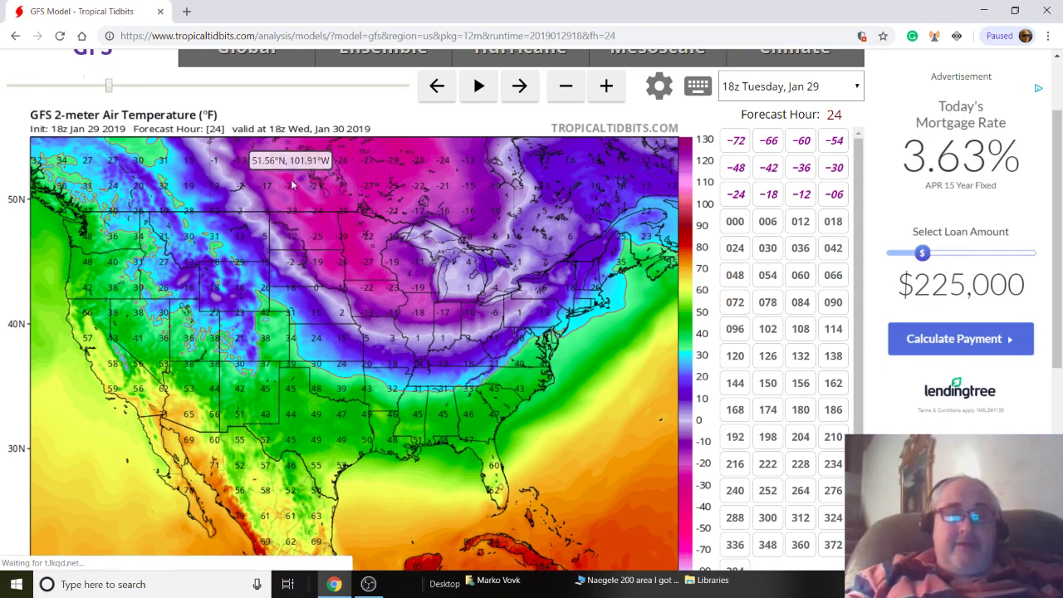
{"action": "left_click", "coordinate": [463, 223]}
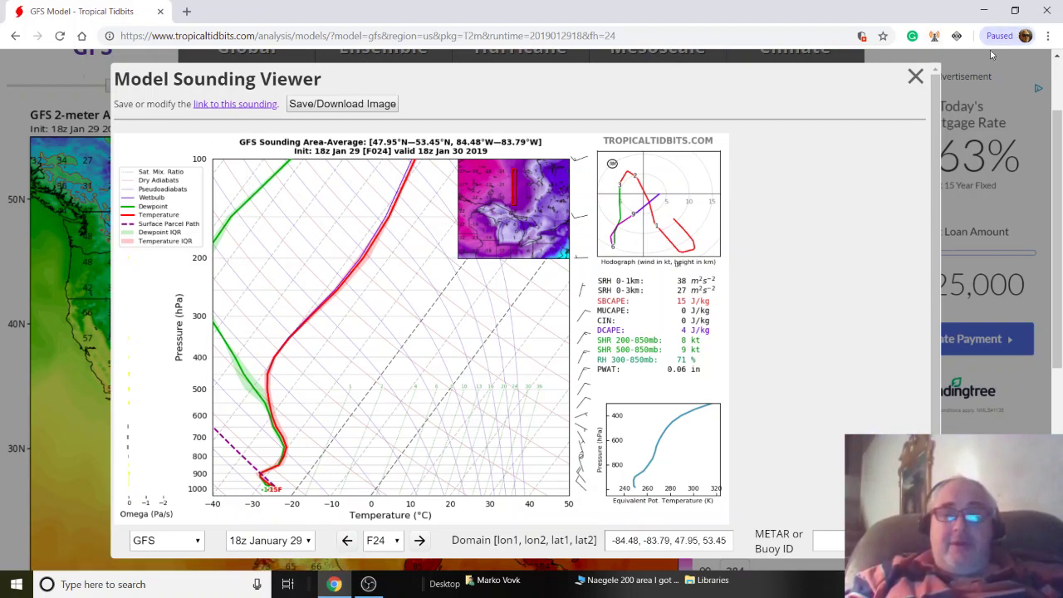
{"action": "left_click", "coordinate": [914, 76]}
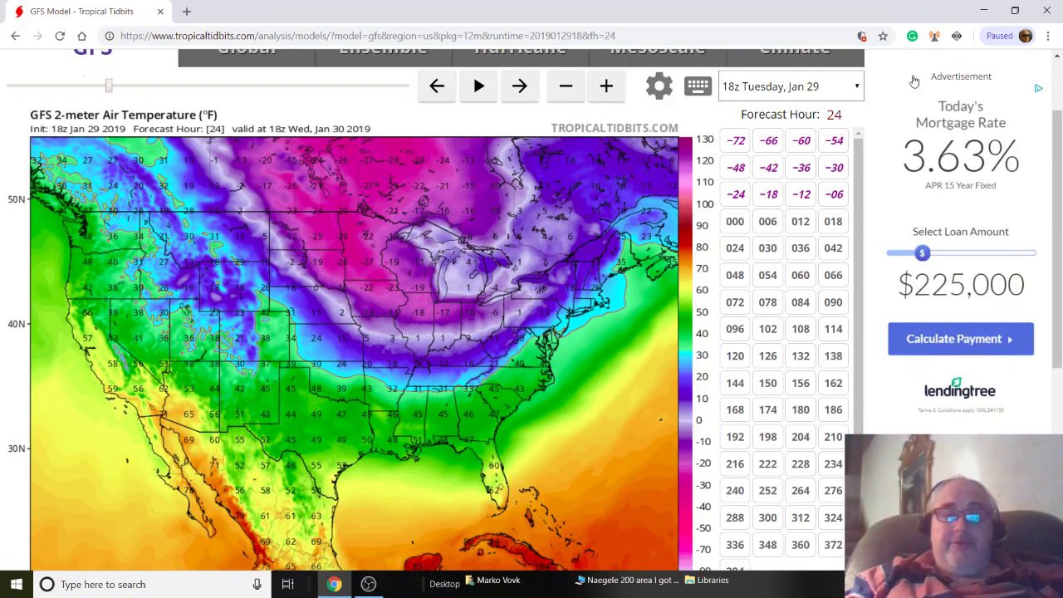
{"action": "left_click", "coordinate": [490, 477]}
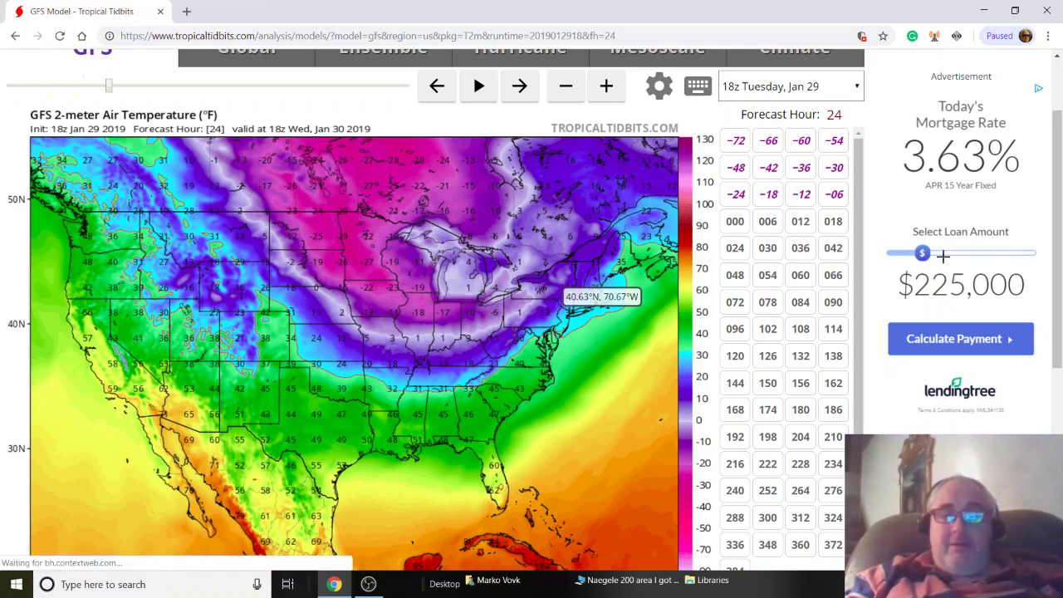
Step: Move the temperature map to hours 096 and 120, then check the sounding near 40.96N, 83.11W
{"action": "scroll", "coordinate": [862, 335], "scroll_direction": "down", "scroll_amount": 1}
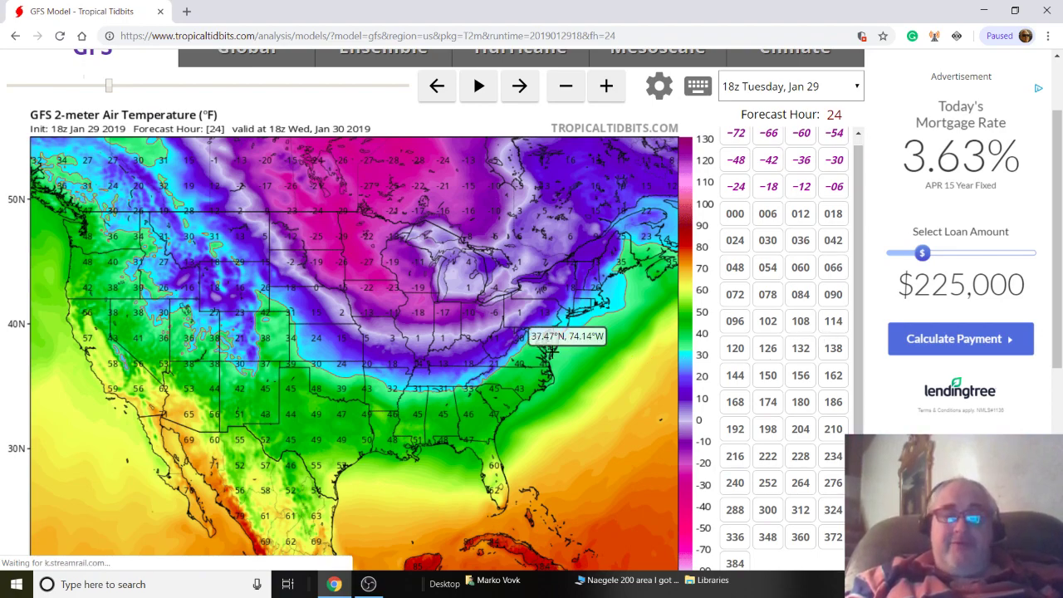
{"action": "left_click", "coordinate": [736, 327]}
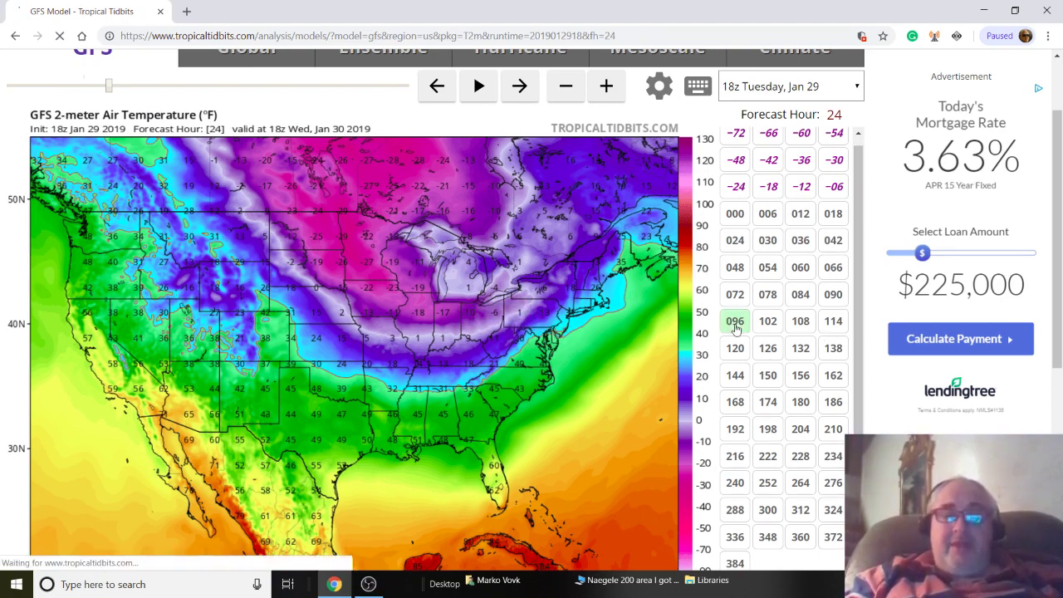
{"action": "left_click", "coordinate": [736, 349]}
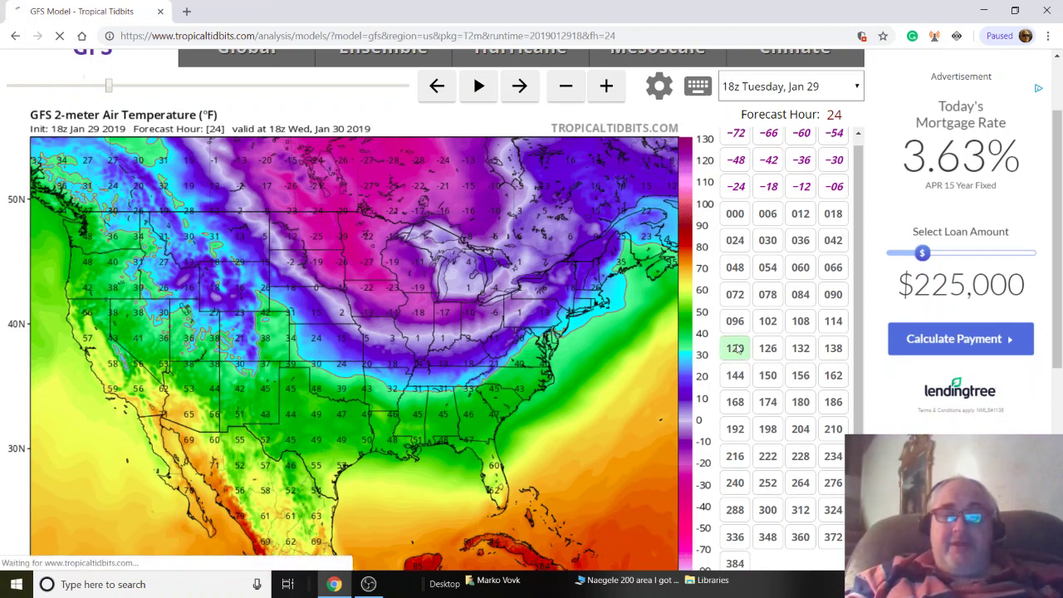
{"action": "left_click", "coordinate": [736, 376]}
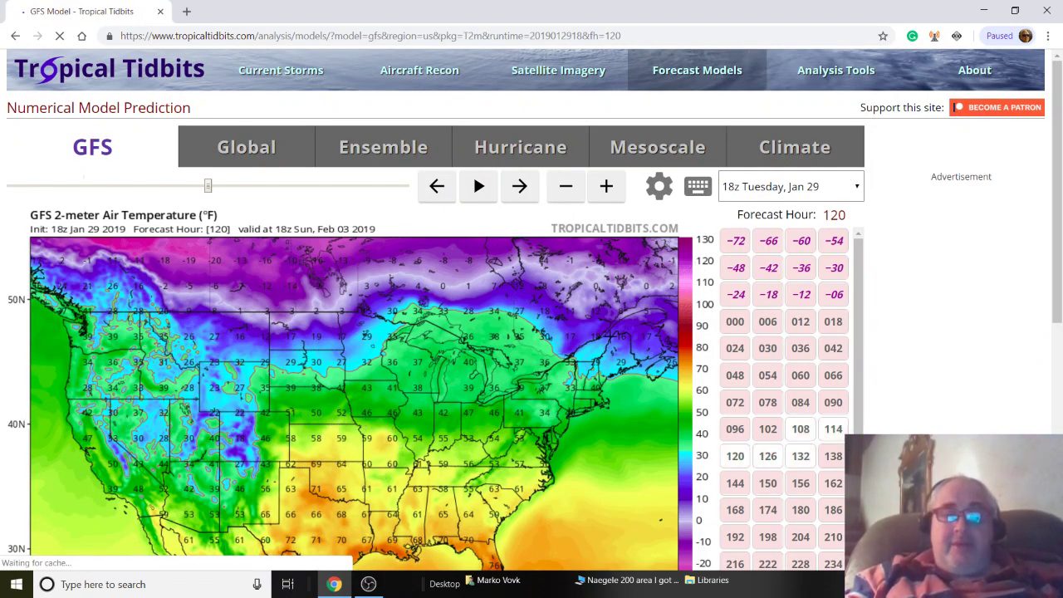
{"action": "left_click", "coordinate": [478, 411]}
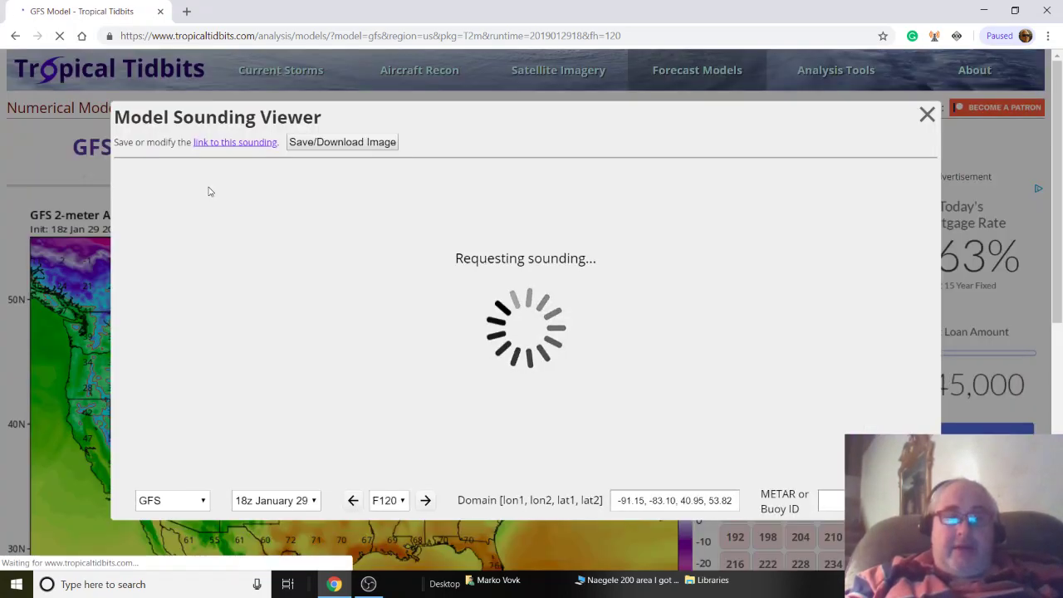
{"action": "left_click", "coordinate": [927, 115]}
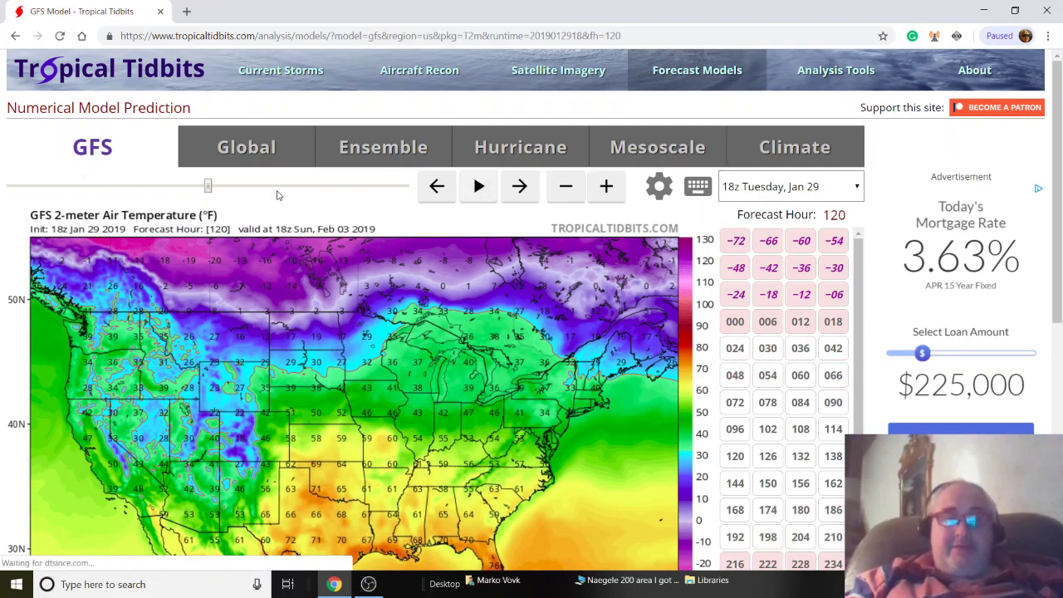
Step: Advance the 2m temperature map from hour 120 toward hour 204 with the slider and forward arrow
{"action": "left_click_drag", "start_coordinate": [209, 184], "coordinate": [239, 187]}
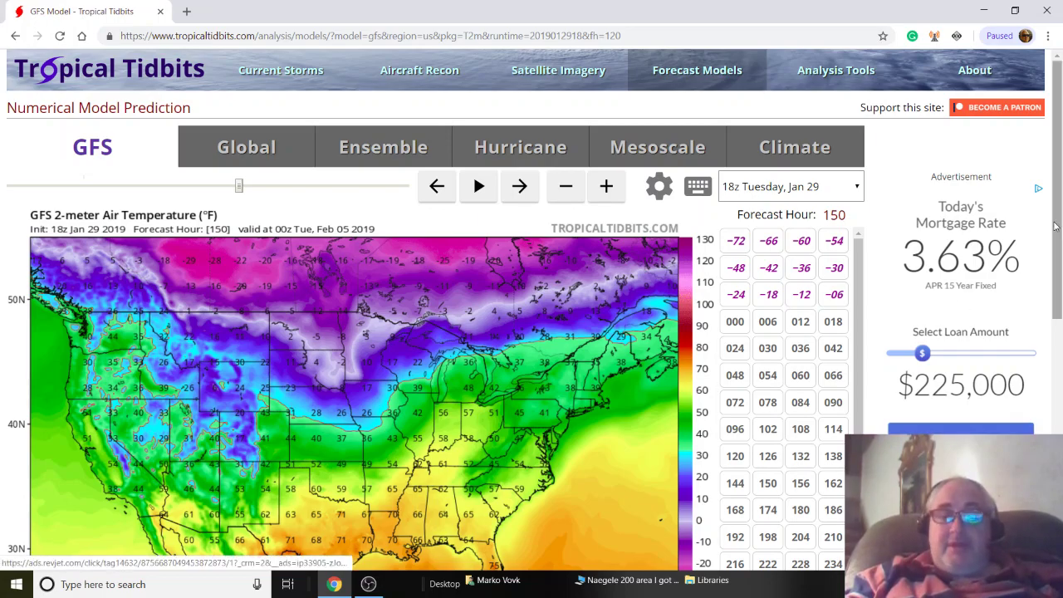
{"action": "scroll", "coordinate": [869, 295], "scroll_direction": "down", "scroll_amount": 1}
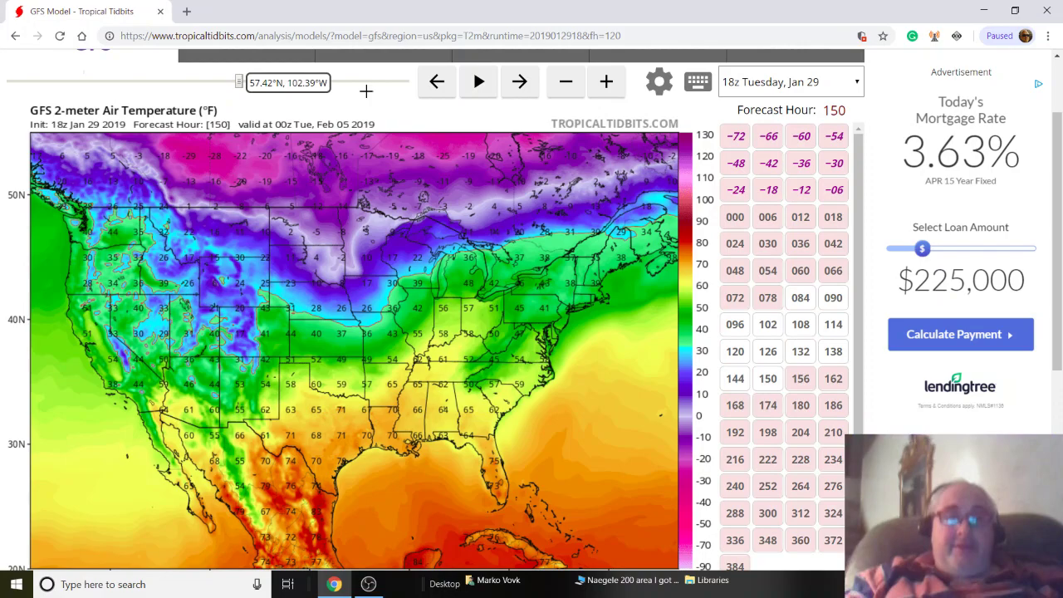
{"action": "left_click", "coordinate": [519, 82]}
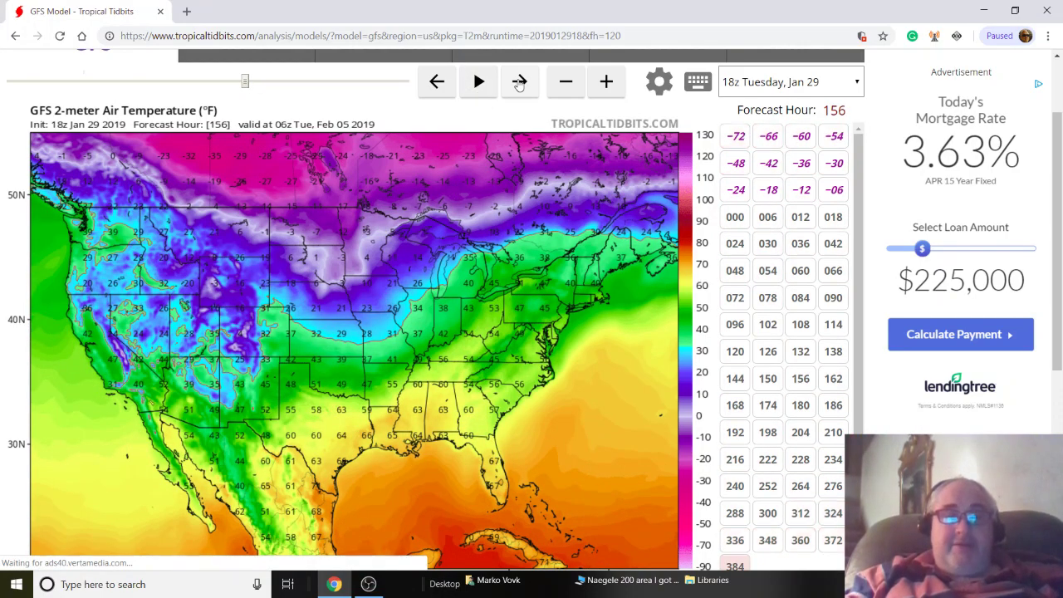
{"action": "left_click", "coordinate": [519, 83]}
{"action": "left_click", "coordinate": [519, 82]}
{"action": "left_click", "coordinate": [519, 82]}
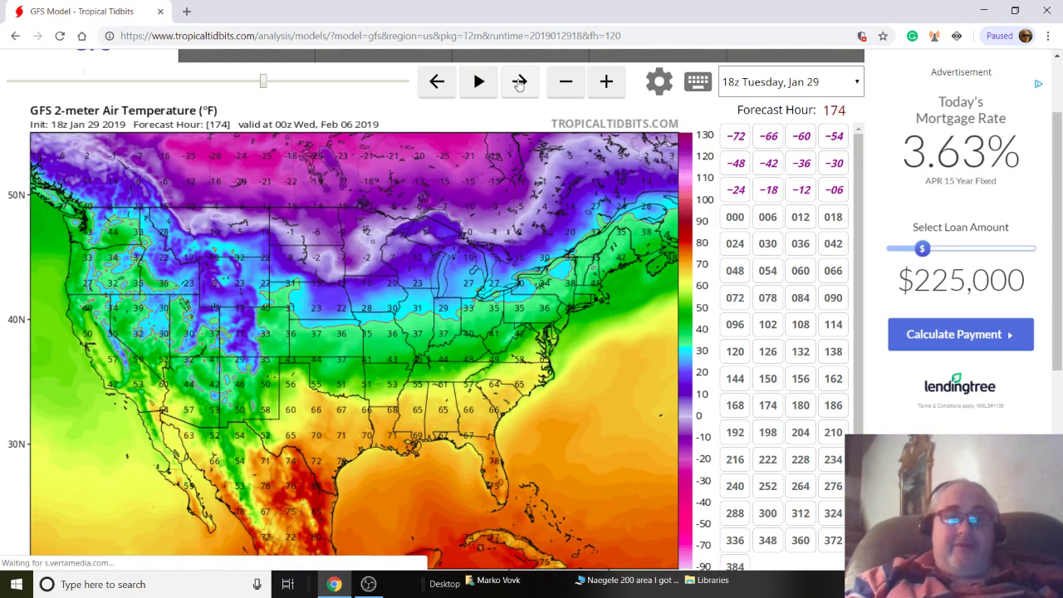
{"action": "left_click", "coordinate": [519, 83]}
{"action": "left_click", "coordinate": [519, 83]}
{"action": "left_click", "coordinate": [519, 82]}
{"action": "left_click", "coordinate": [519, 82]}
{"action": "left_click", "coordinate": [519, 82]}
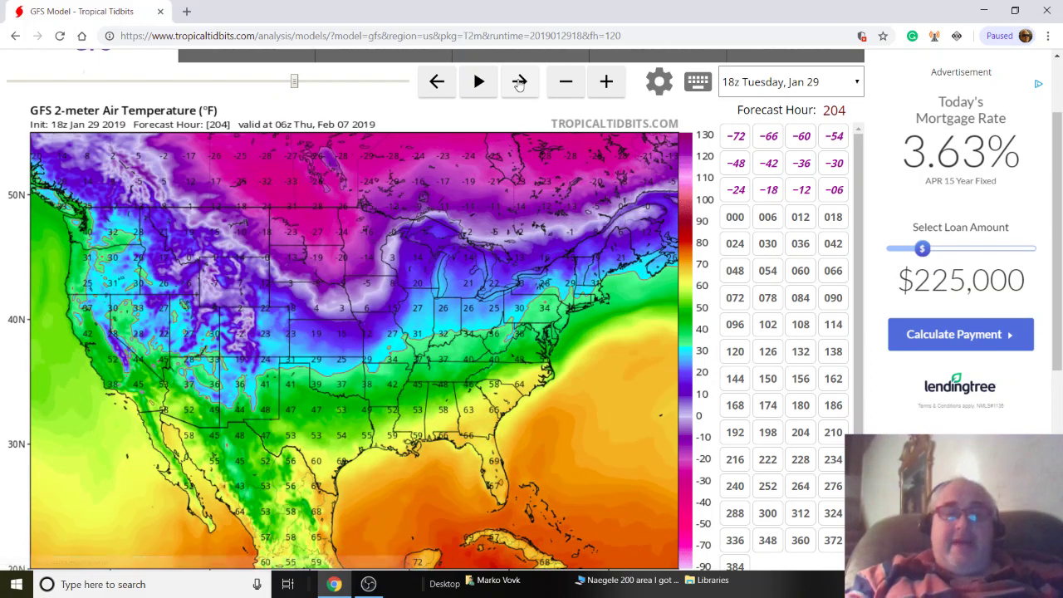
{"action": "left_click", "coordinate": [519, 82]}
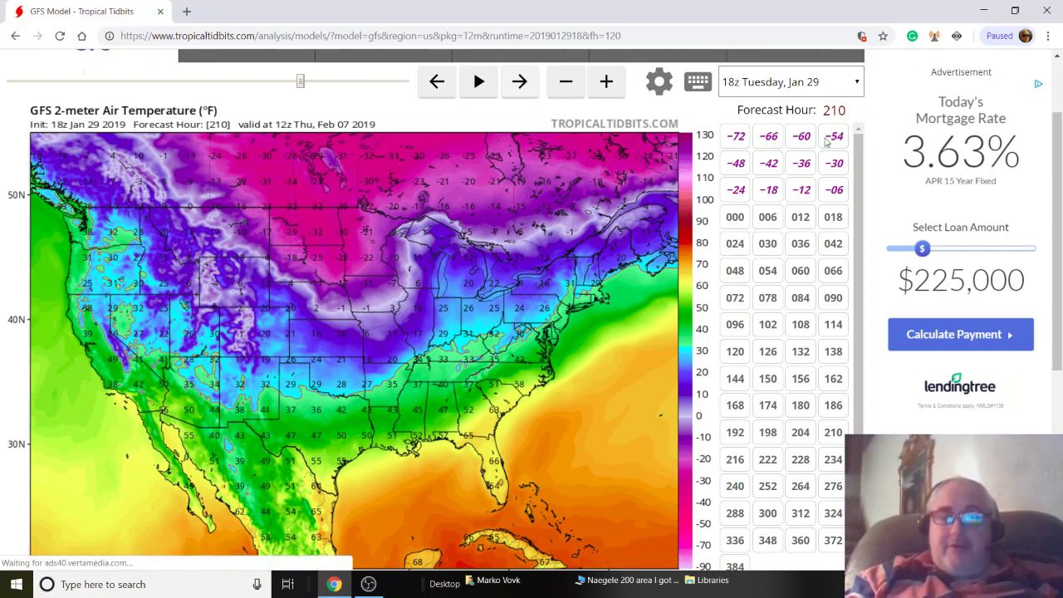
Step: Review the hour-210 map of deep northern cold, then switch to OBS Studio
{"action": "scroll", "coordinate": [1061, 281], "scroll_direction": "down", "scroll_amount": 2}
{"action": "scroll", "coordinate": [1060, 280], "scroll_direction": "down", "scroll_amount": 1}
{"action": "scroll", "coordinate": [1056, 241], "scroll_direction": "up", "scroll_amount": 3}
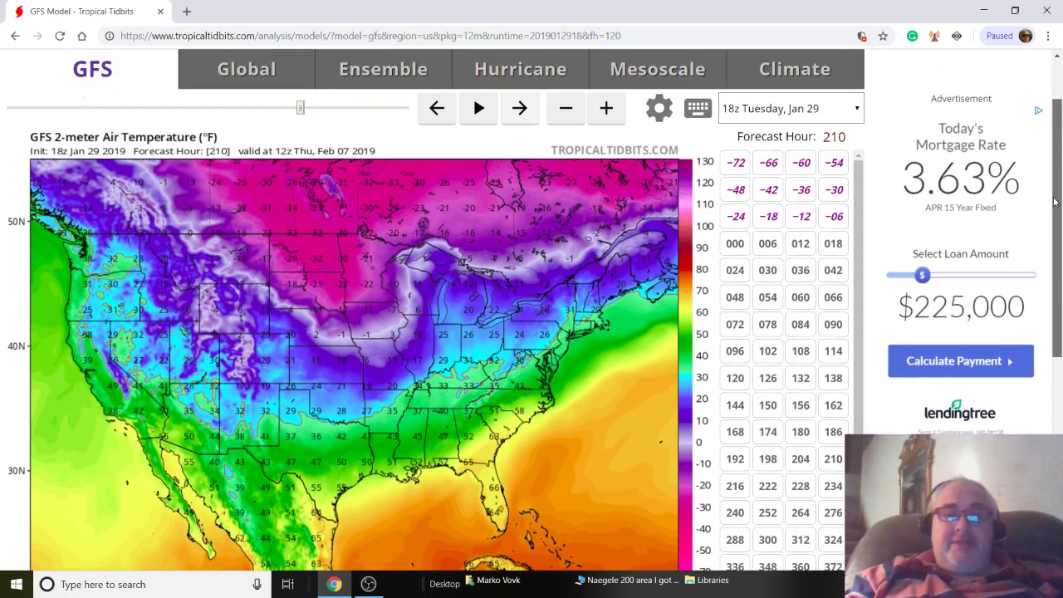
{"action": "scroll", "coordinate": [1052, 166], "scroll_direction": "up", "scroll_amount": 1}
{"action": "scroll", "coordinate": [1060, 270], "scroll_direction": "down", "scroll_amount": 3}
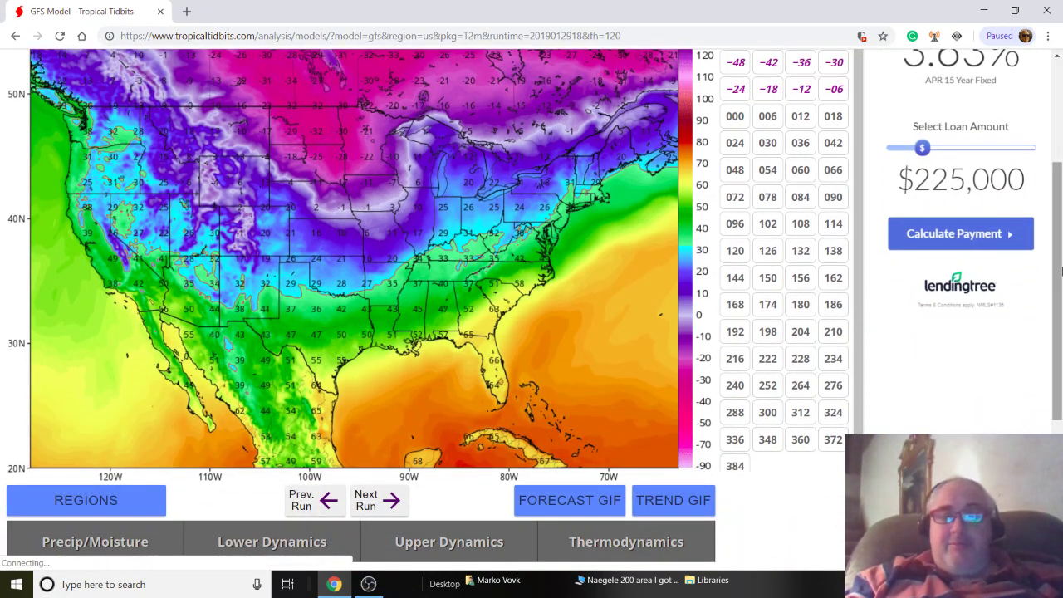
{"action": "left_click_drag", "start_coordinate": [1061, 258], "coordinate": [1052, 146]}
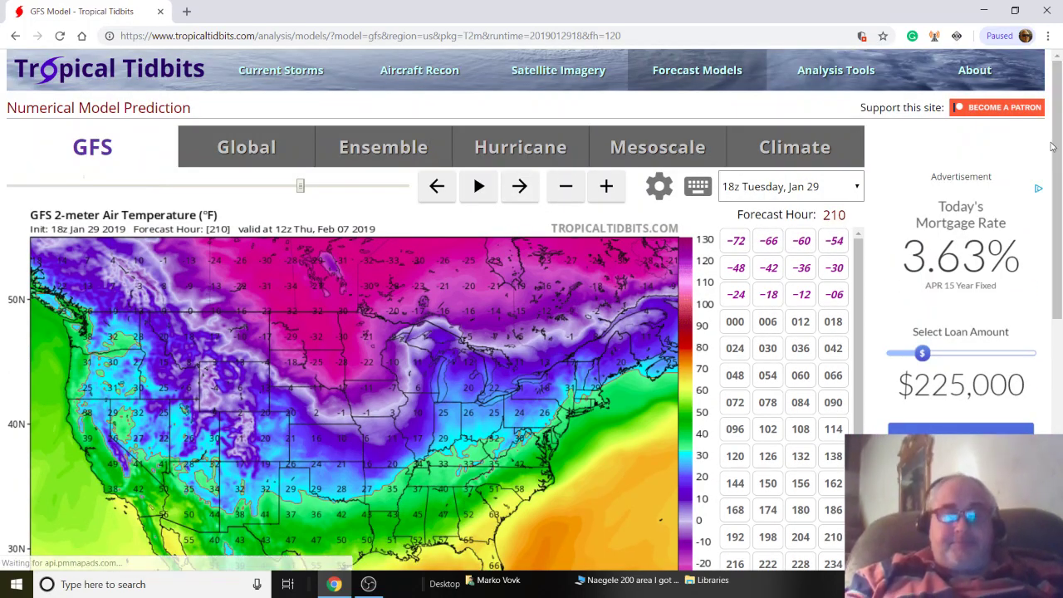
{"action": "key", "text": "alt+Tab"}
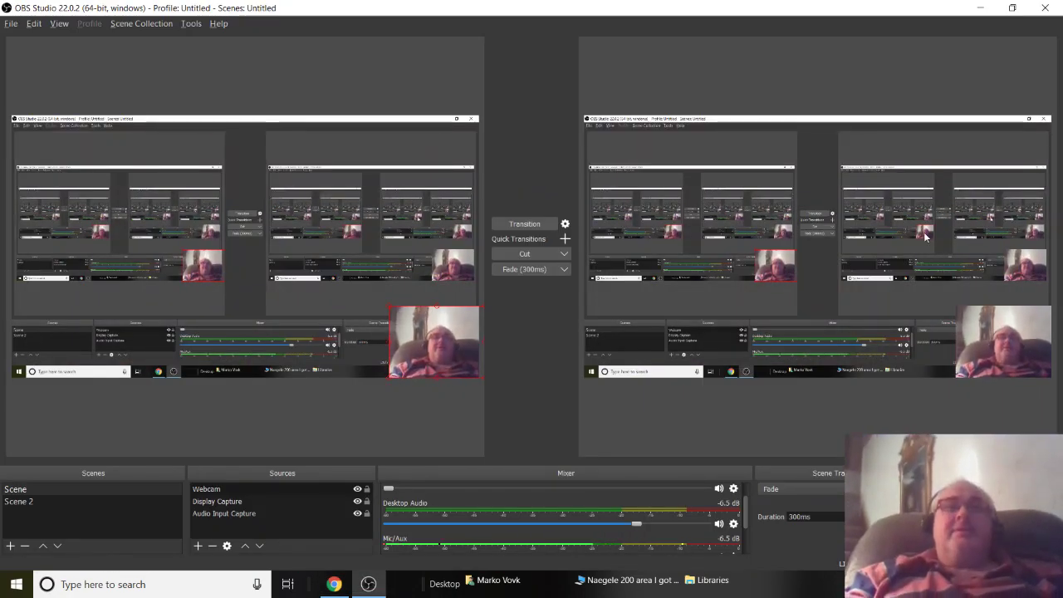